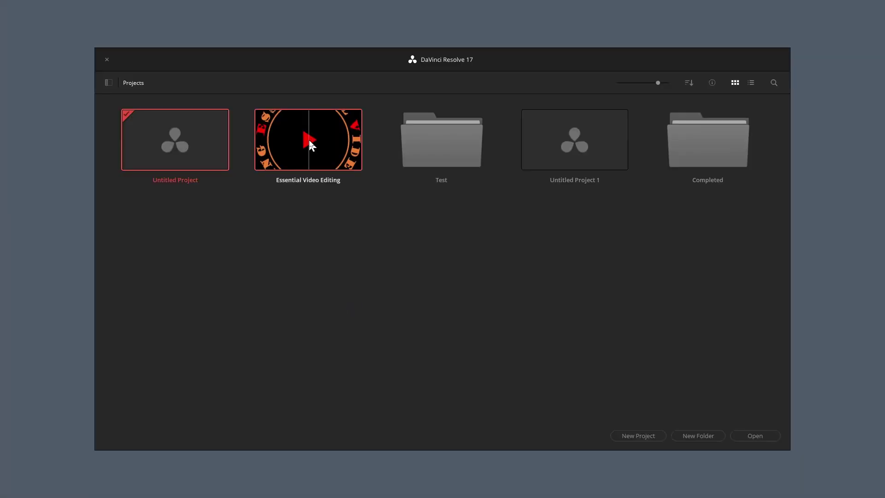
Try opening Essential Video Editing, Untitled Project 1, and Test's Spotlight an area project, then reopen Essential Video Editing
double_click(311, 145)
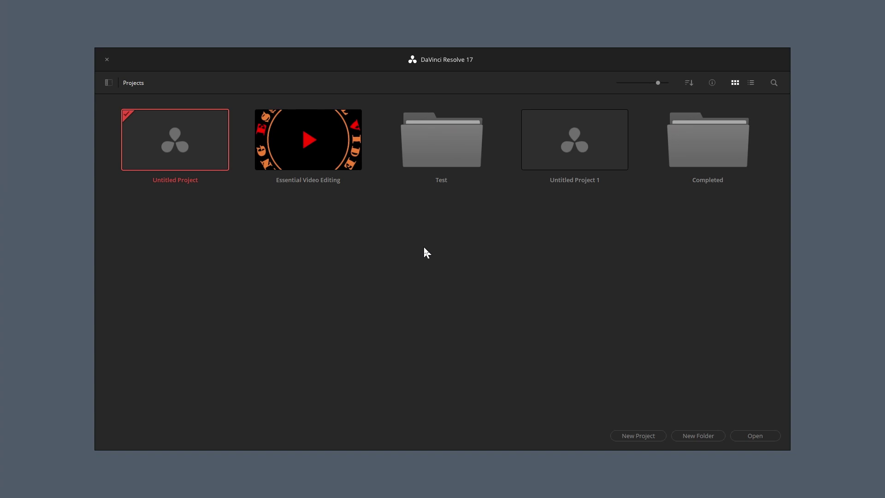
double_click(576, 146)
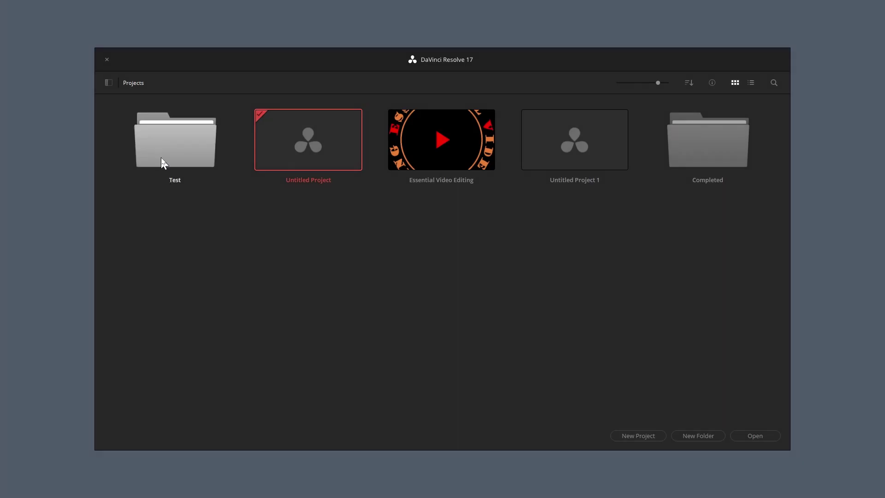
double_click(162, 162)
double_click(322, 172)
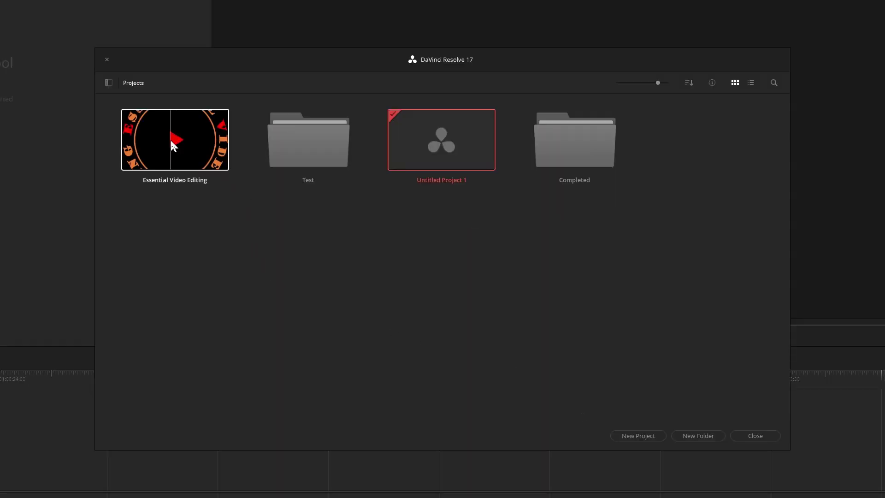
double_click(171, 140)
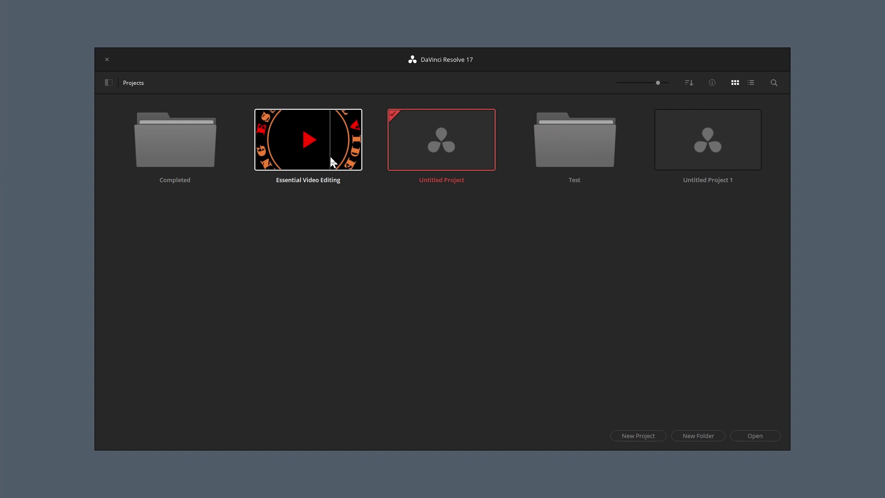
View Essential Video Editing's Project Backups, then bring up the Local Database's options in the Databases panel
right_click(330, 157)
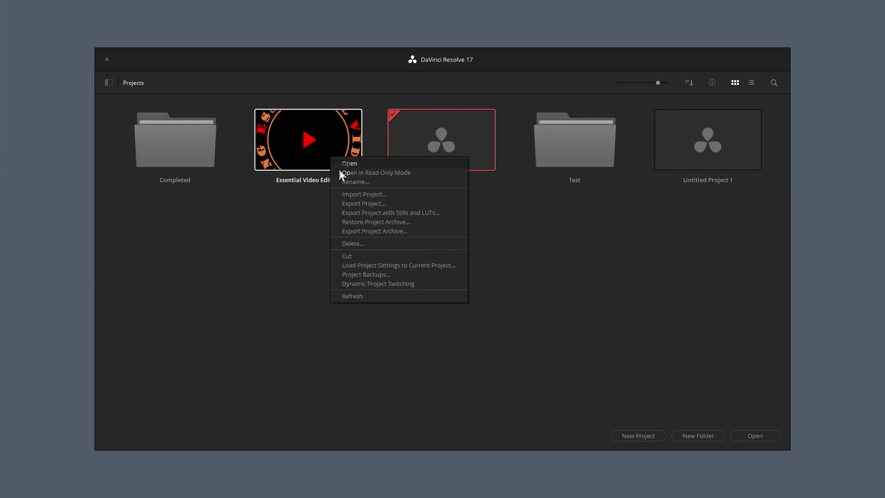
left_click(382, 276)
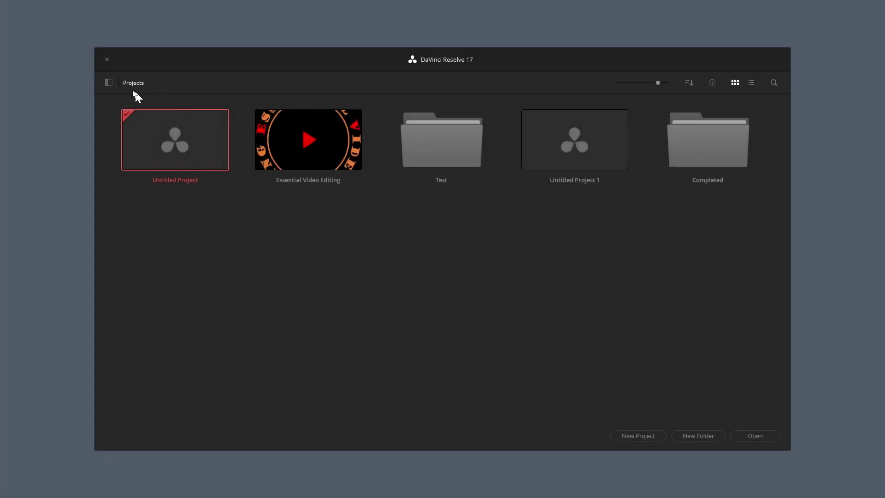
left_click(109, 83)
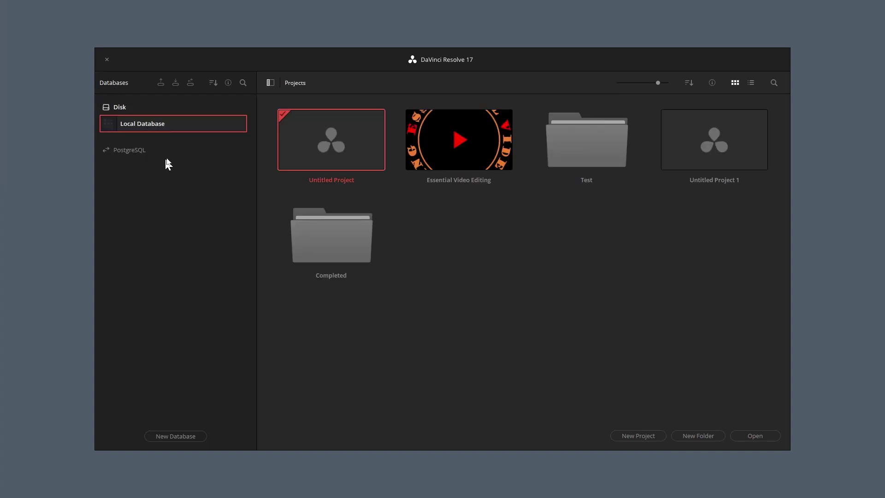
right_click(149, 125)
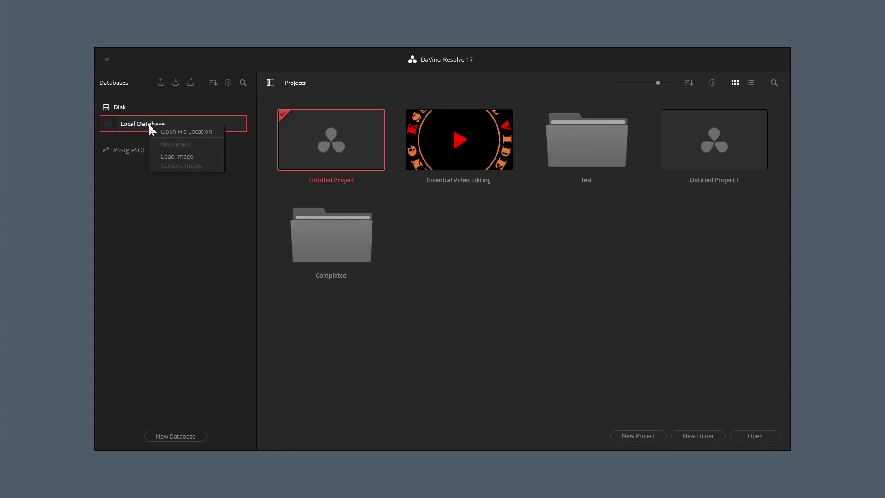
Browse to Resolve Projects > Users > guest > Projects > Essential Video Editing and select its folder path
left_click(186, 132)
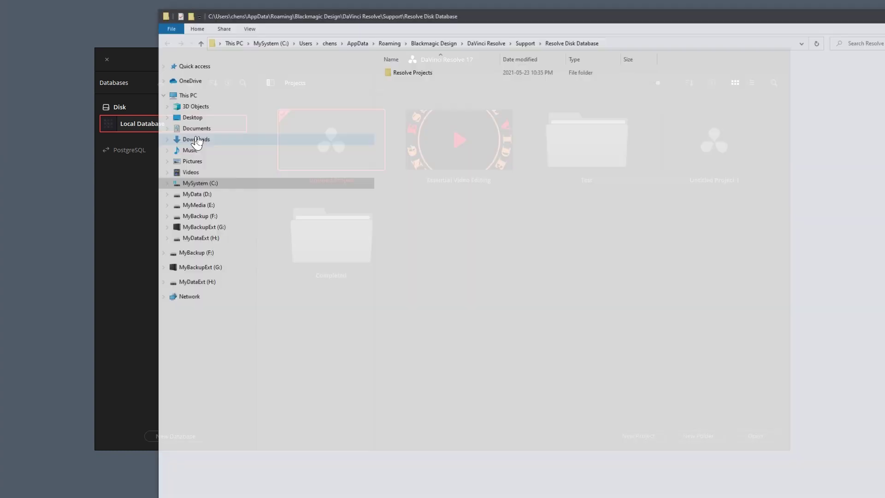
double_click(411, 71)
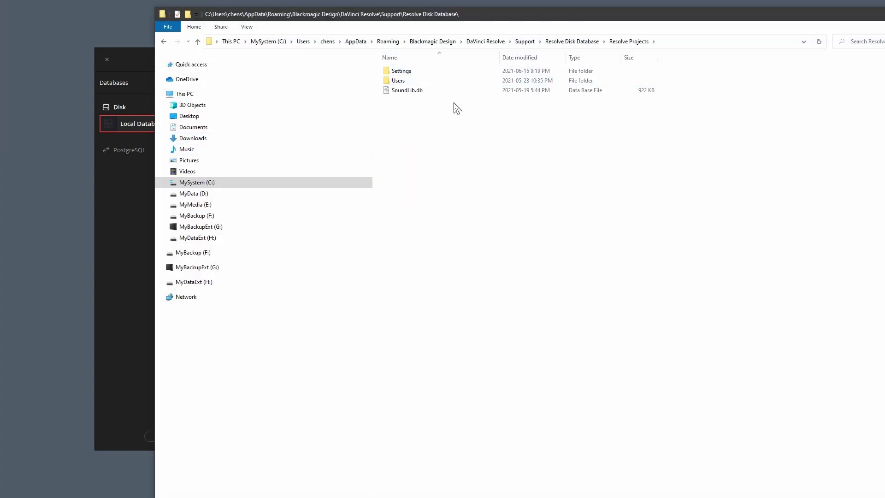
double_click(413, 80)
double_click(423, 82)
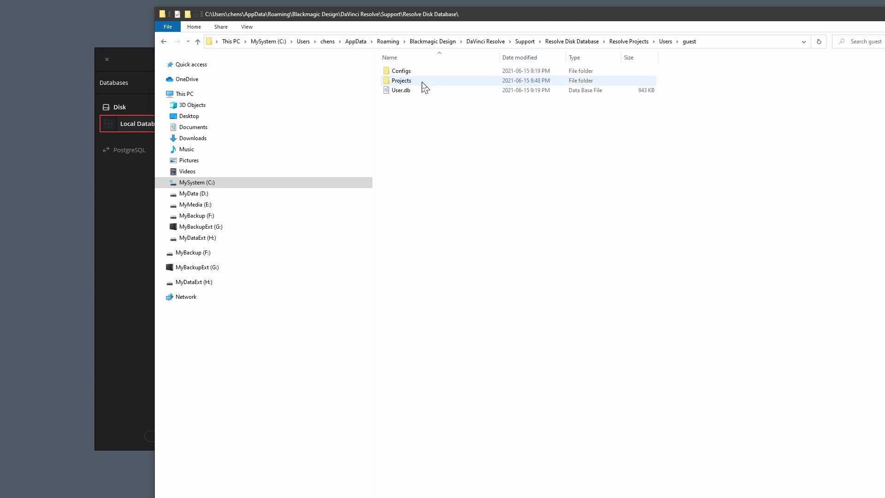
double_click(423, 82)
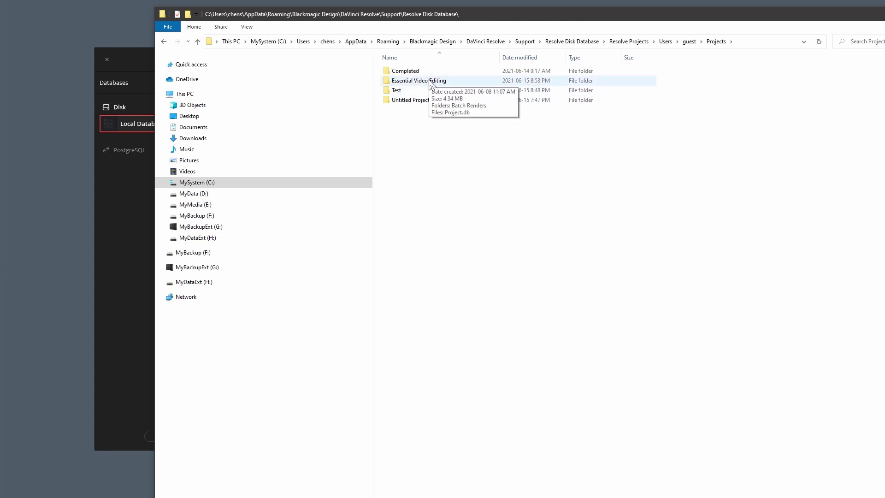
double_click(432, 84)
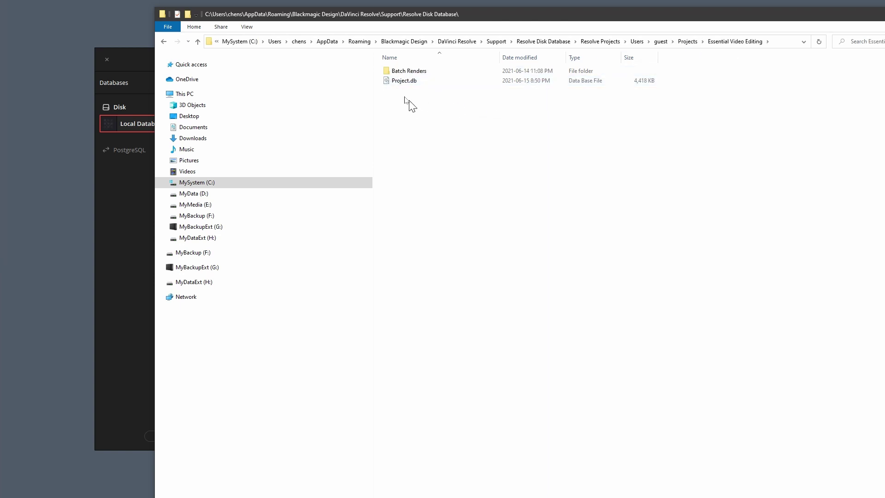
left_click(776, 45)
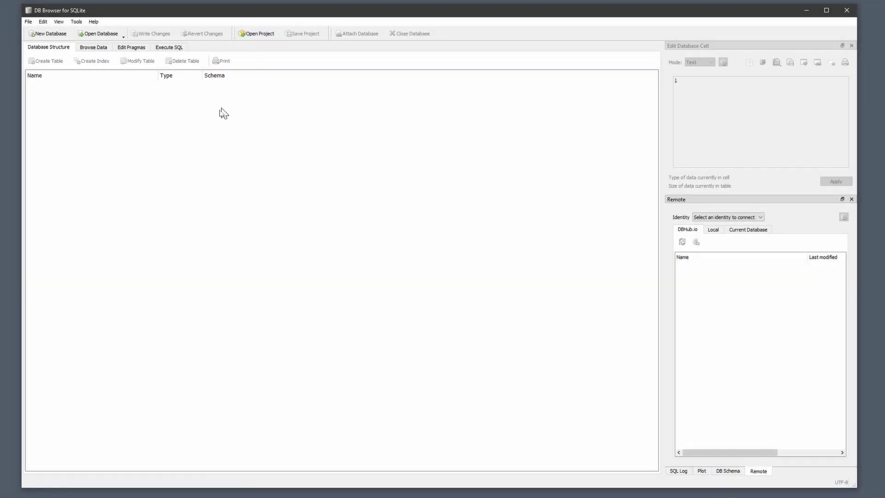
Open Project.db from the pasted Essential Video Editing folder path in DB Browser for SQLite
left_click(97, 37)
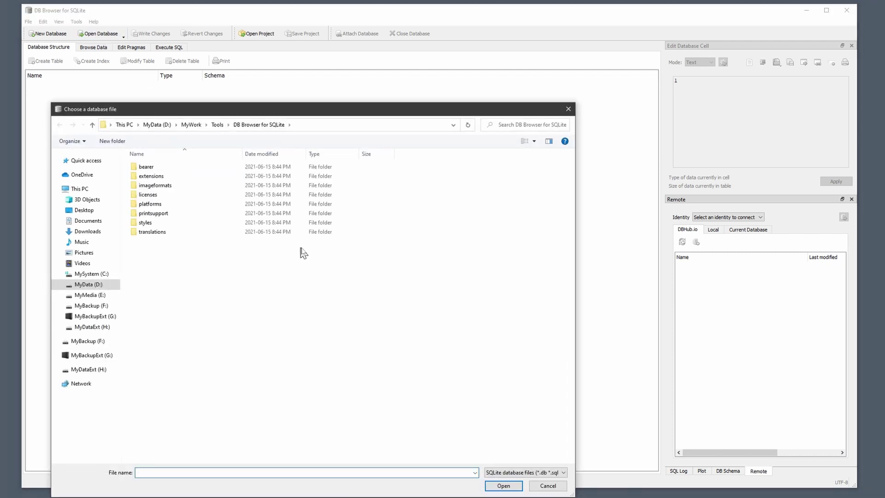
left_click(326, 129)
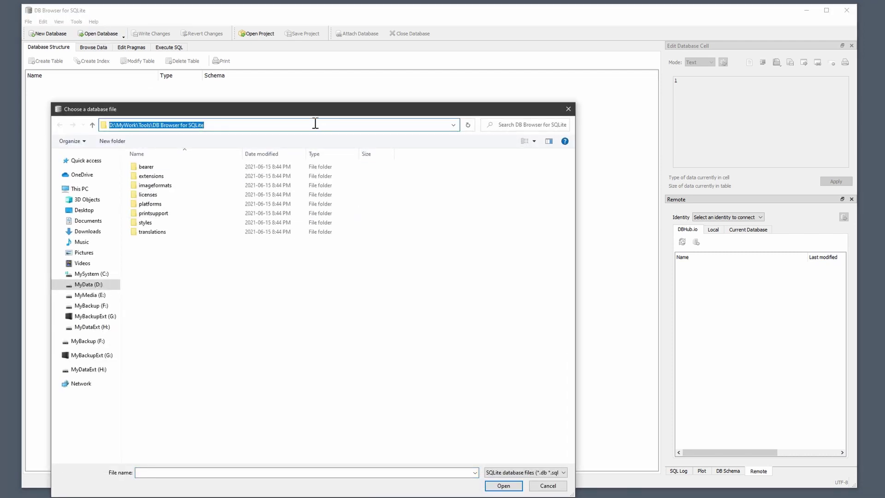
left_click_drag(314, 114, 322, 96)
type("C:\\ProgramData\\Blackmagic Design\\DaVinci Resolve\\Support\\Resolve Disk Database\\Resolve Projects\\Users\\guest\\Projects\\Essential Video Editing")
key("Return")
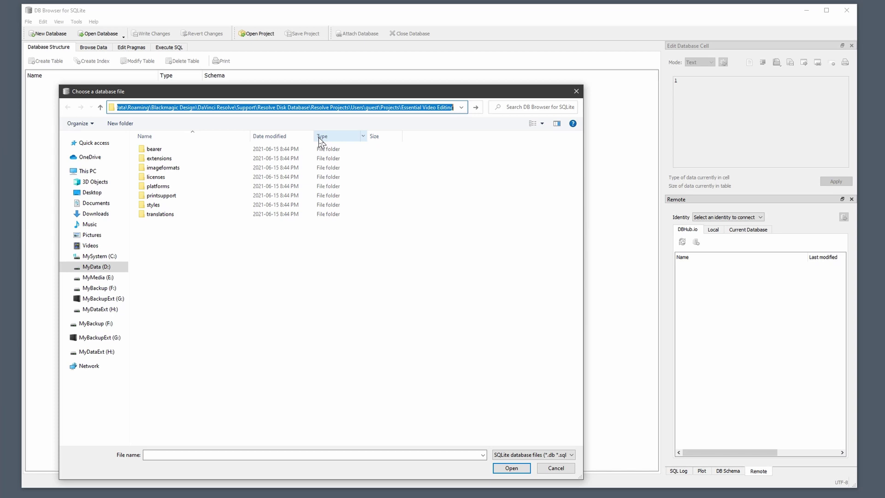
left_click(144, 160)
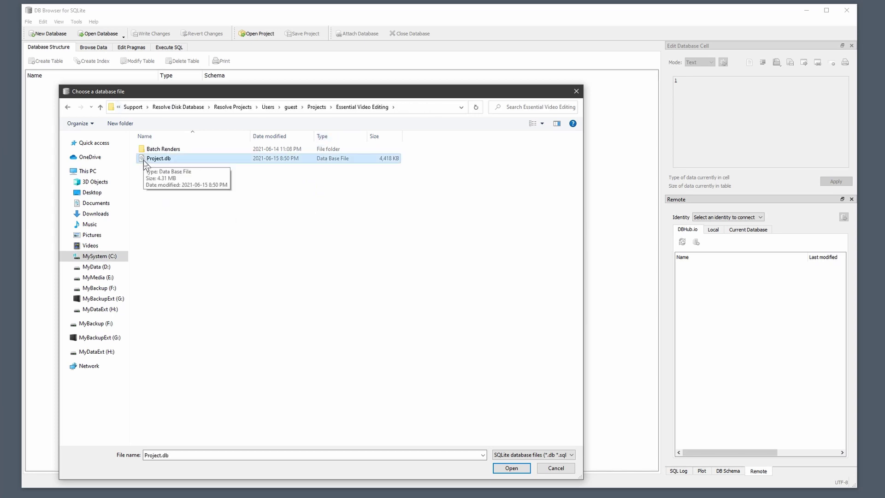
double_click(143, 159)
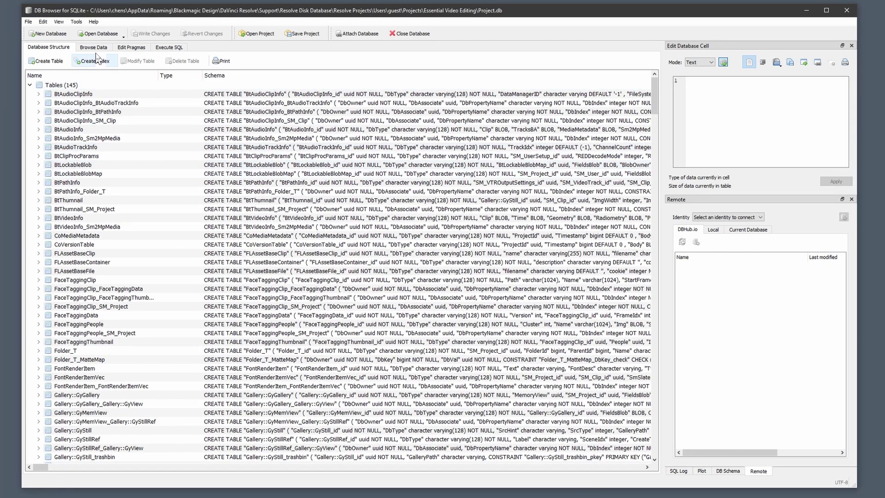
Browse the data of the SM_Project table
left_click(98, 48)
left_click(110, 61)
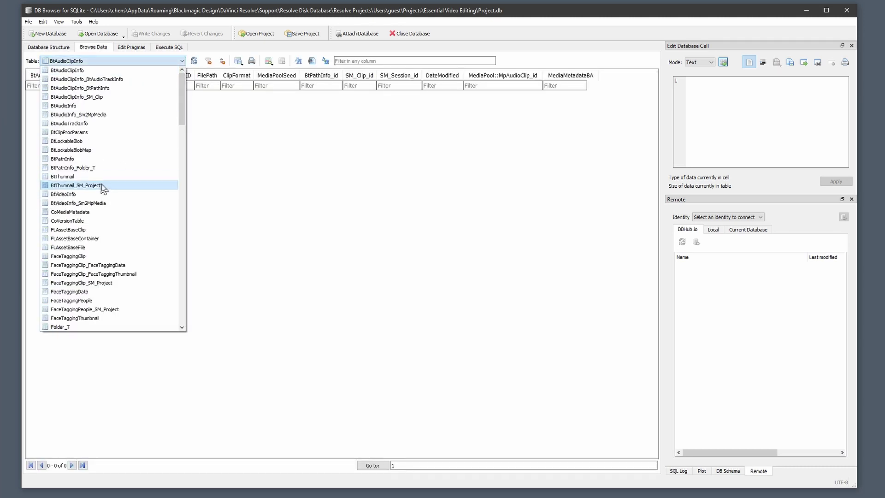
scroll(102, 189, "down", 20)
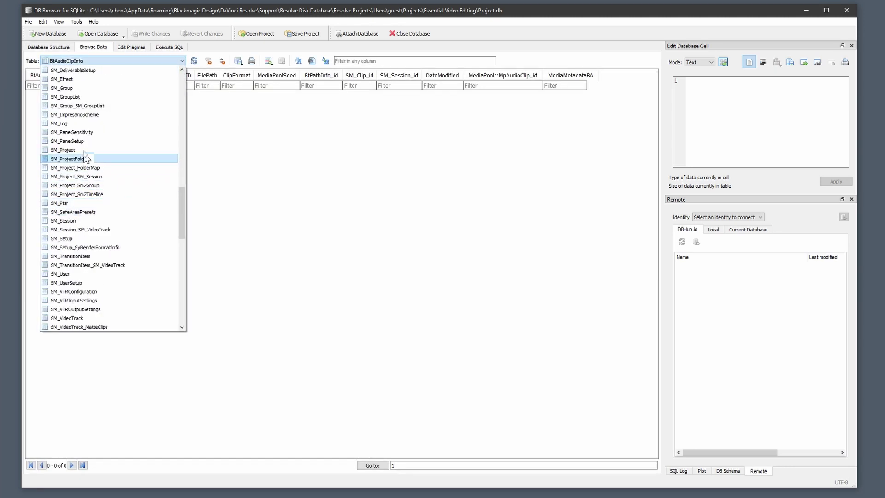
left_click(70, 151)
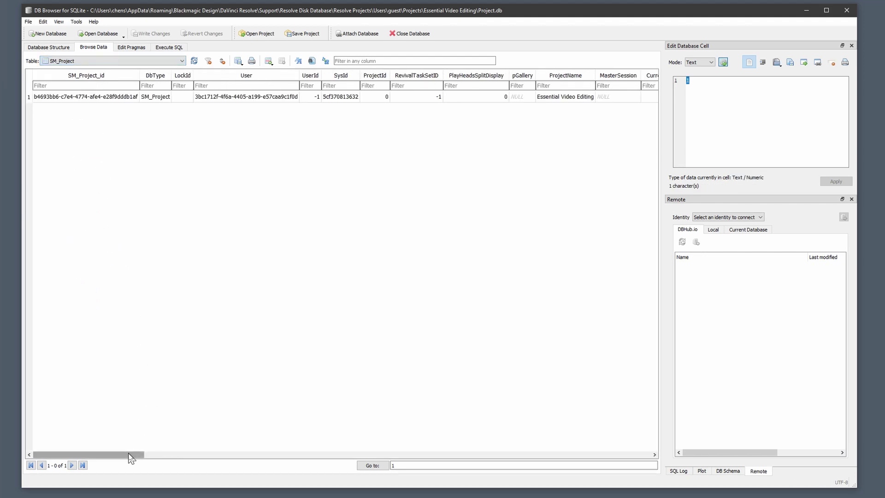
left_click_drag(129, 455, 482, 466)
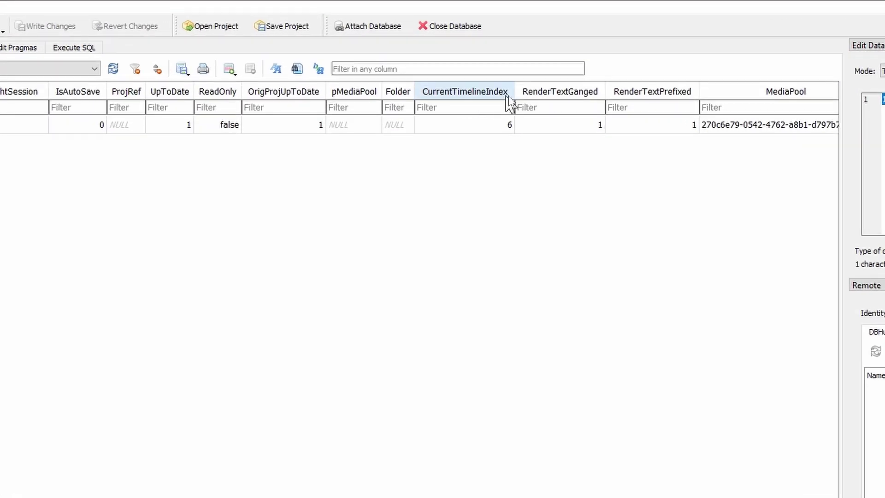
Change CurrentTimelineIndex from 6 to 0 and save the change while closing the database
left_click(507, 131)
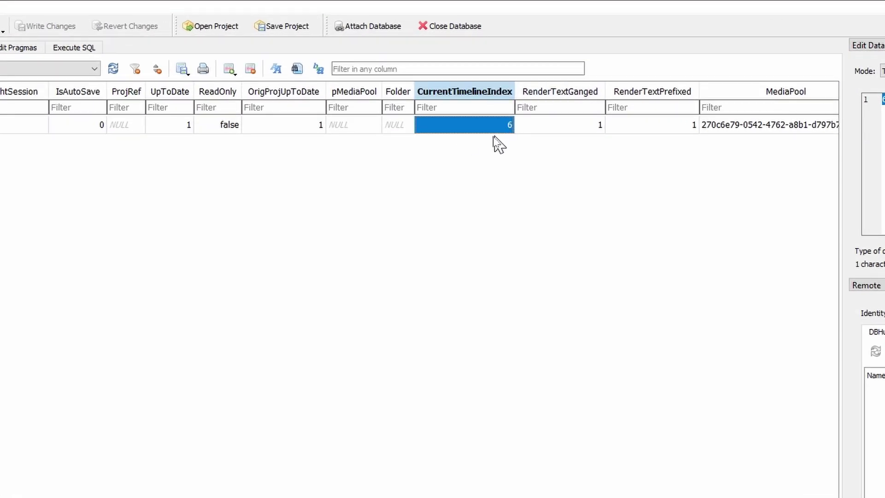
type("0")
key("Return")
left_click(509, 178)
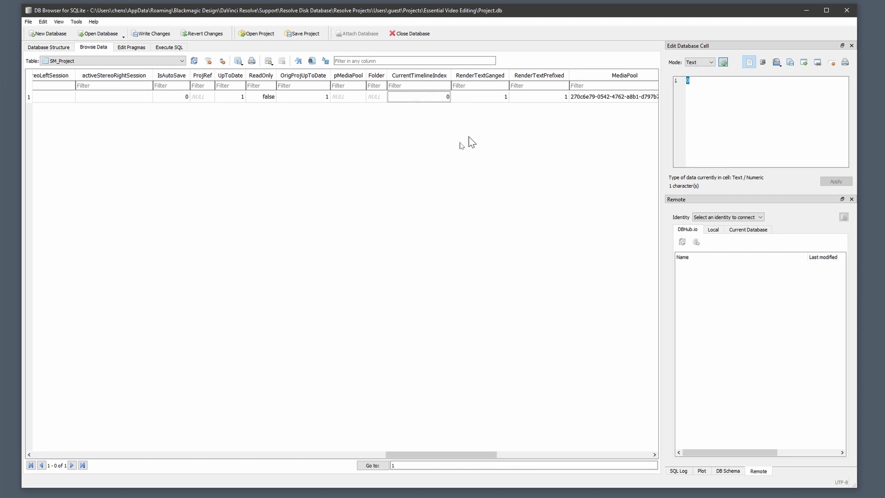
left_click(401, 36)
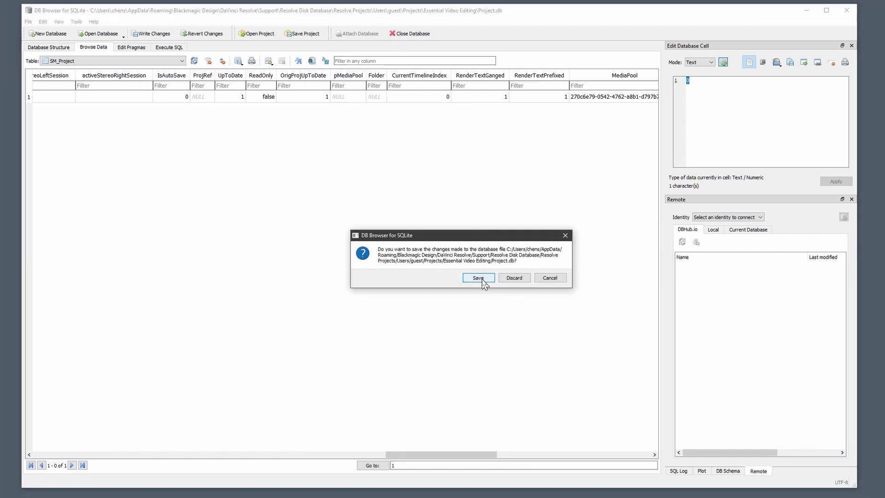
left_click(479, 278)
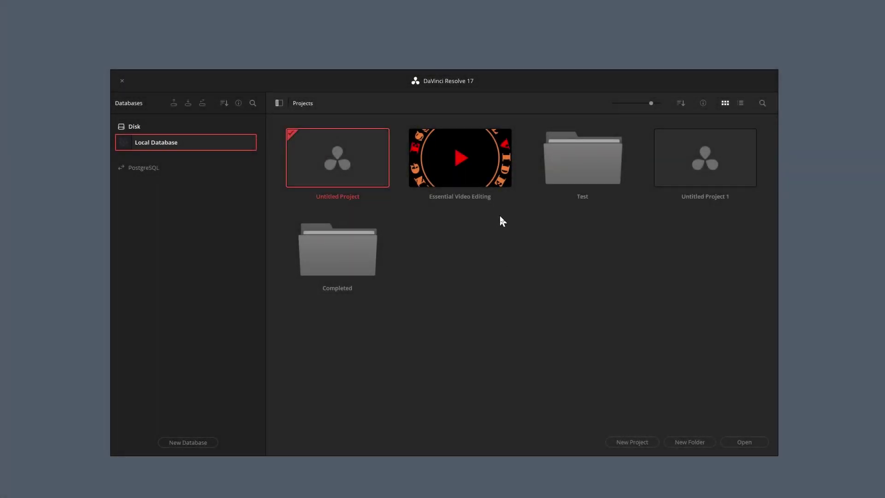
double_click(461, 161)
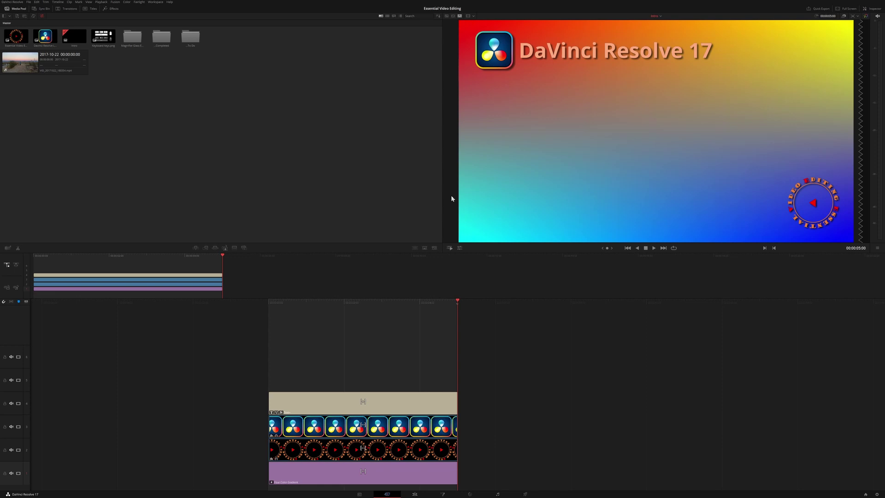
key("shift+4")
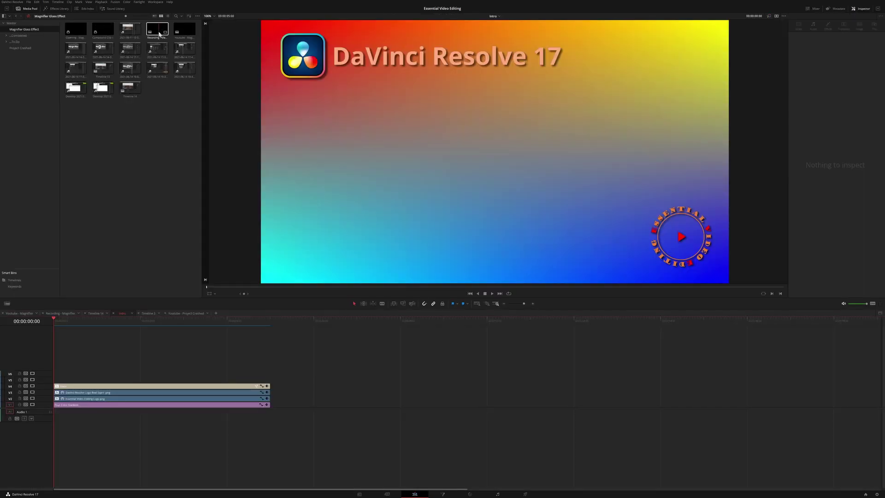
double_click(155, 31)
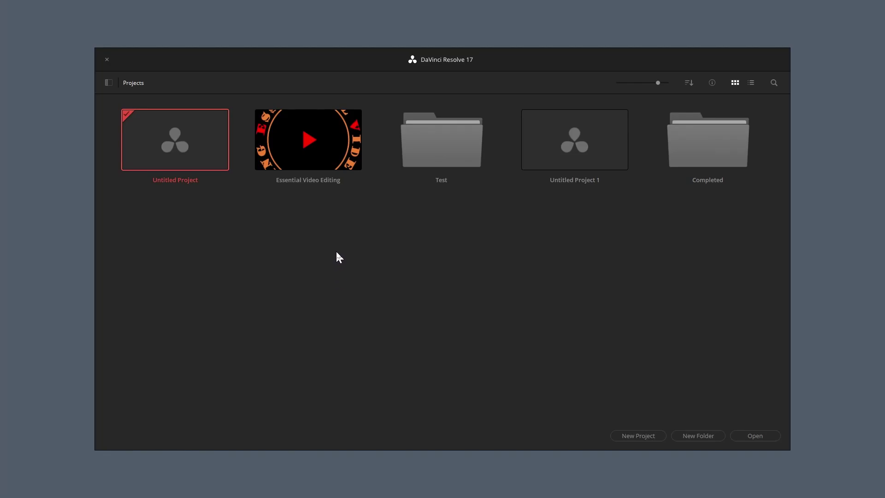
Load the Jun 15 23:50:46 backup of Essential Video Editing under its suggested name
right_click(308, 152)
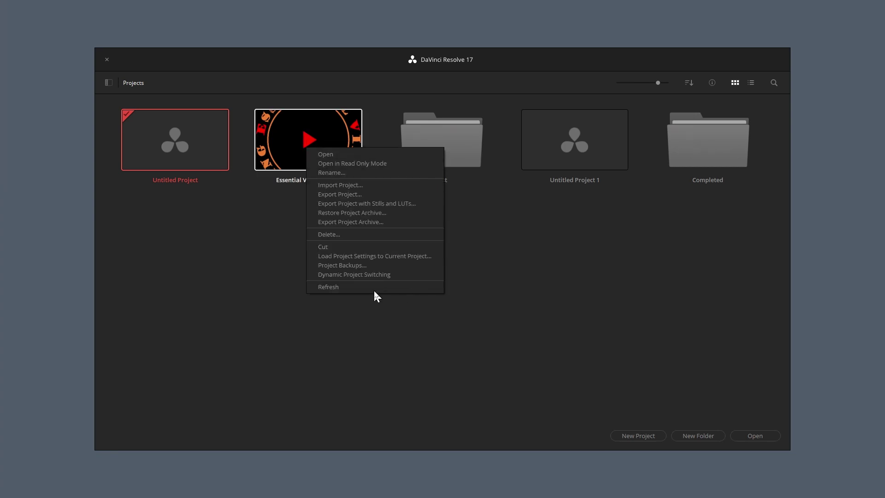
left_click(356, 265)
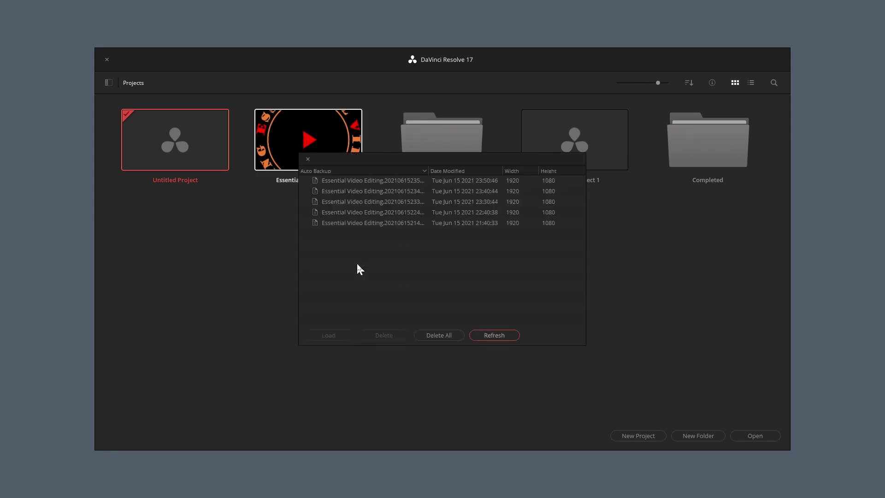
left_click(404, 180)
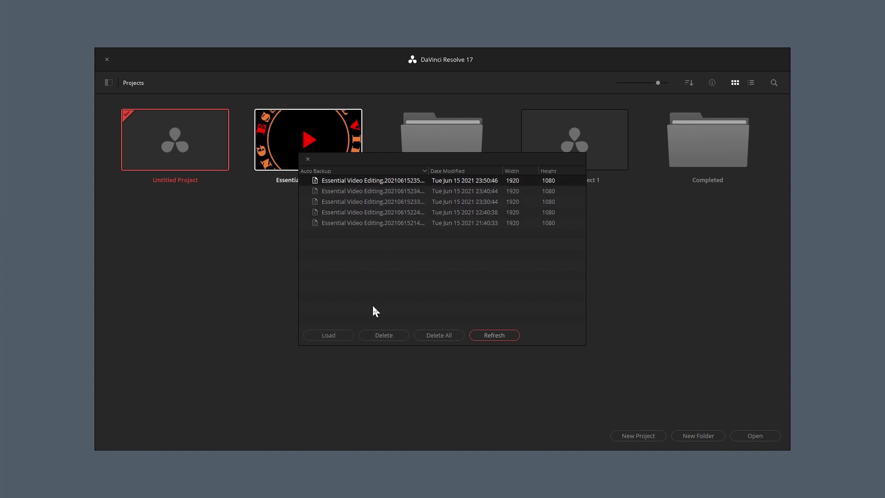
left_click(328, 340)
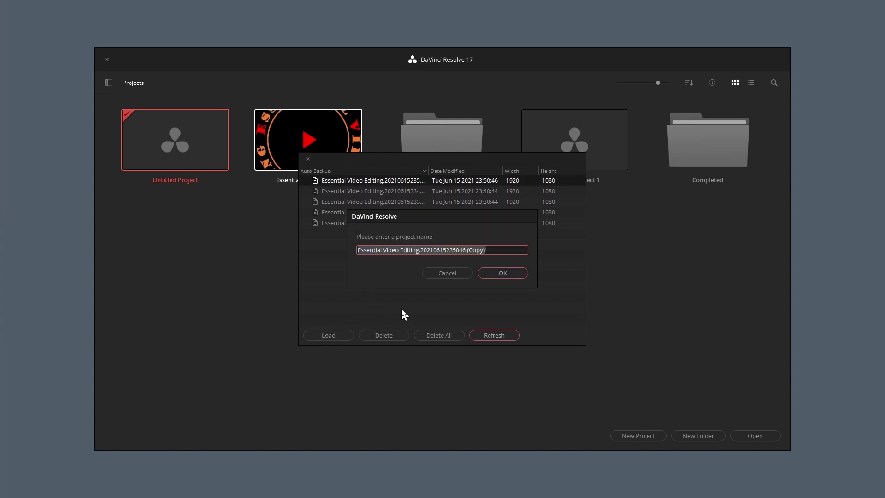
left_click(500, 273)
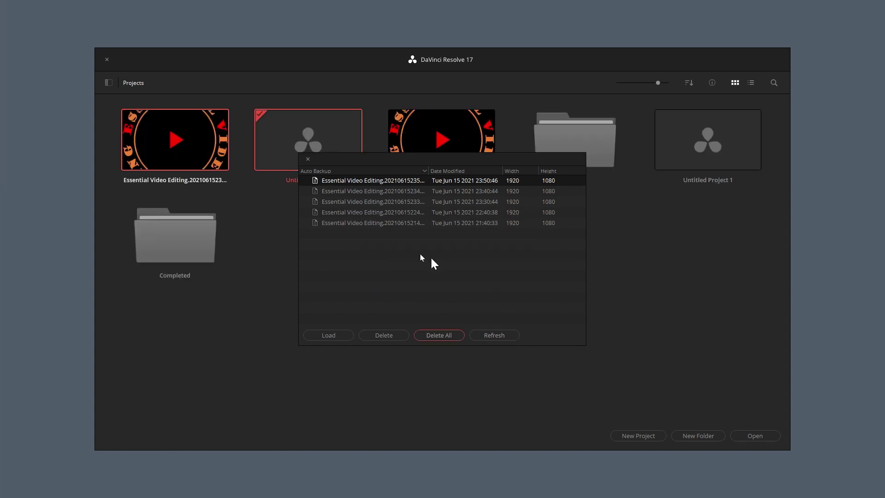
left_click(308, 159)
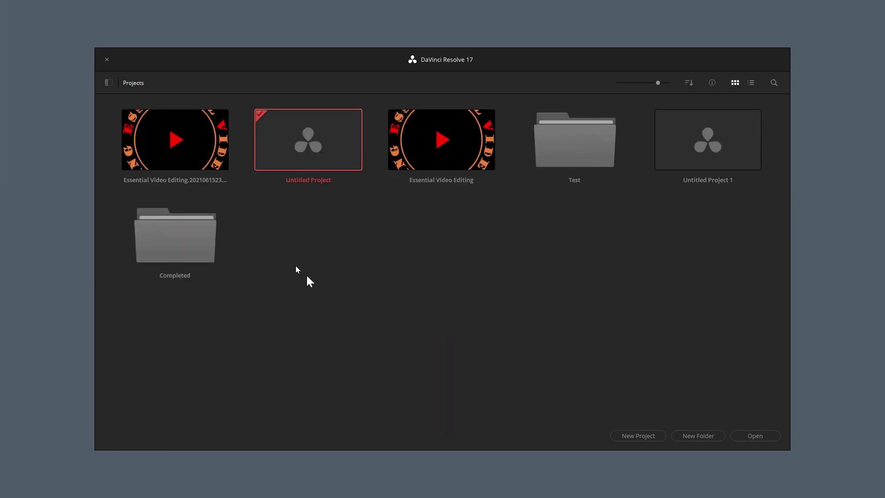
Open the restored backup project and choose Remove Timeline on the Recording - Magnifier timeline
double_click(174, 152)
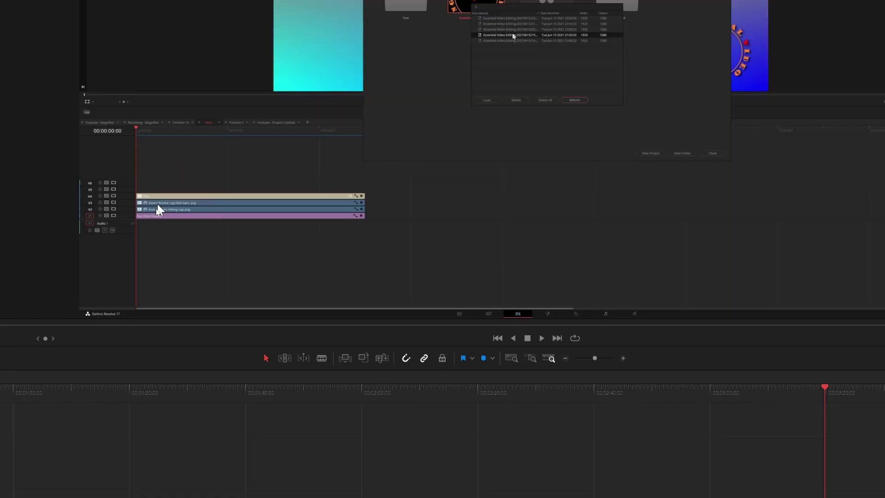
right_click(304, 64)
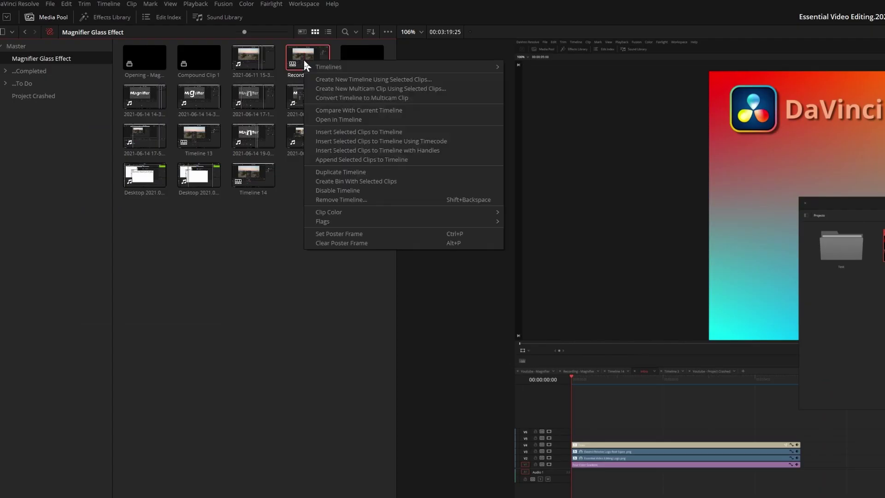
left_click(343, 199)
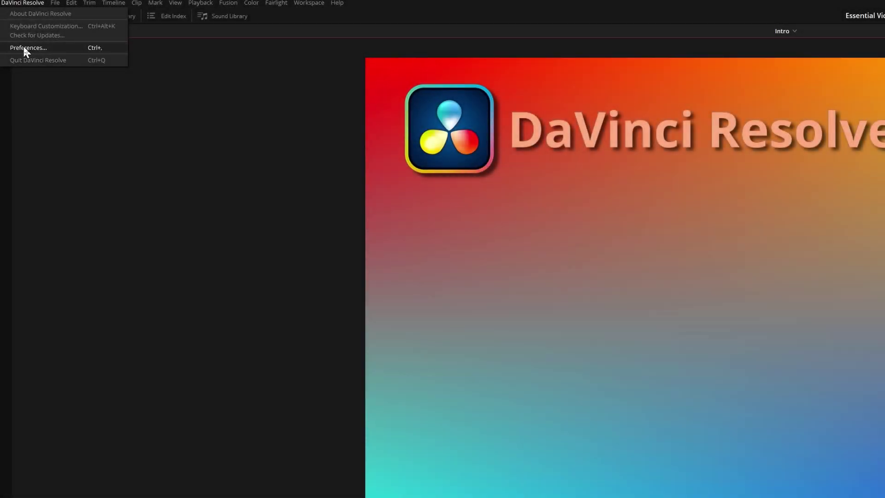
Open Preferences to the User tab's Project Save and Load page
left_click(24, 48)
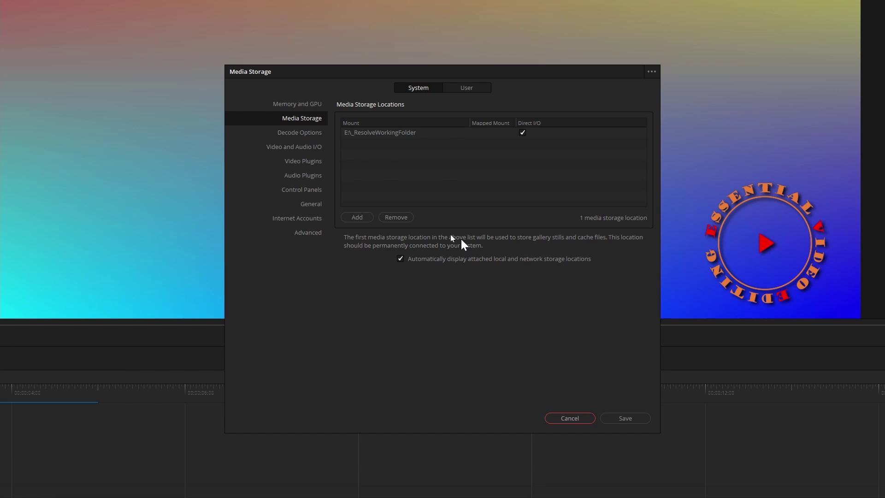
left_click(465, 90)
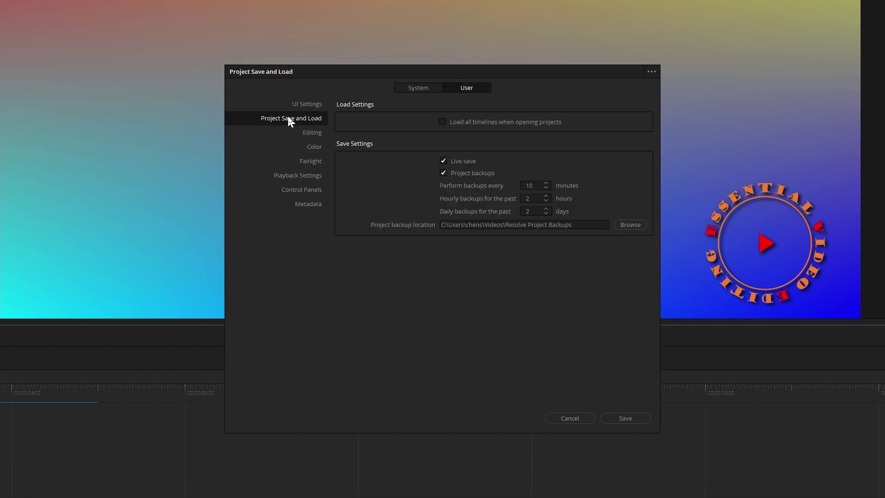